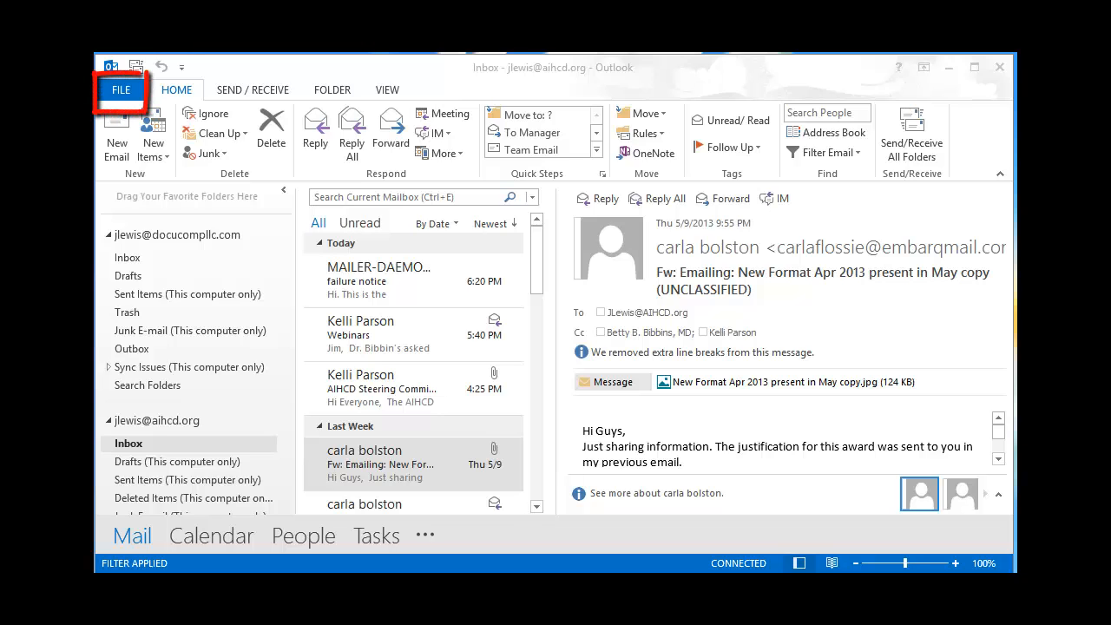
- Bring Outlook into focus and show the FILE backstage Account Information page
{"action": "left_click", "coordinate": [137, 95]}
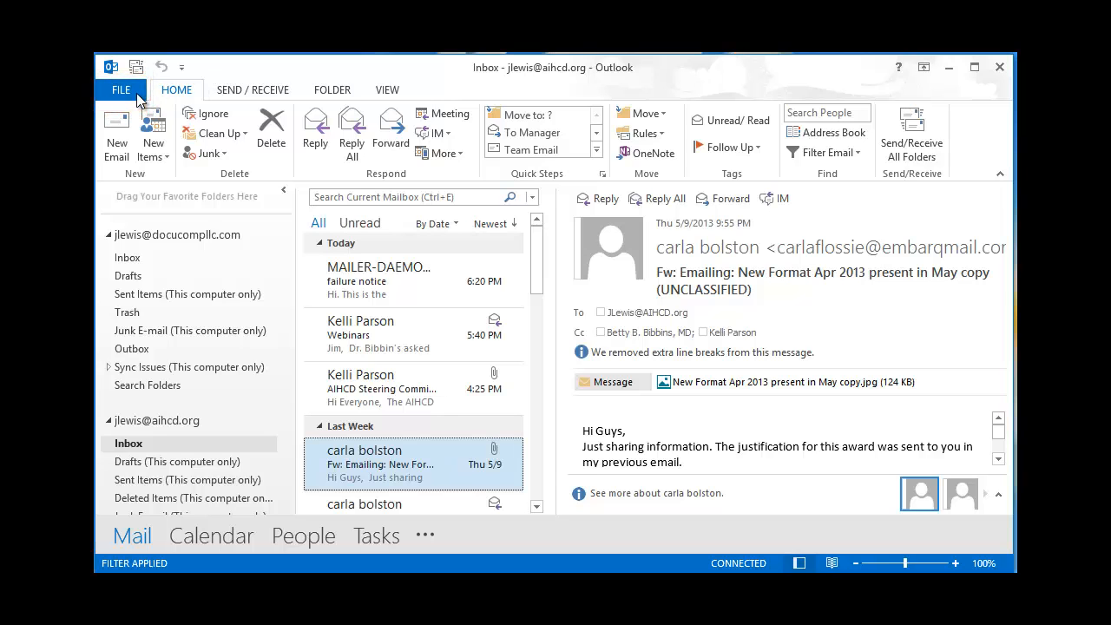
{"action": "left_click", "coordinate": [136, 93]}
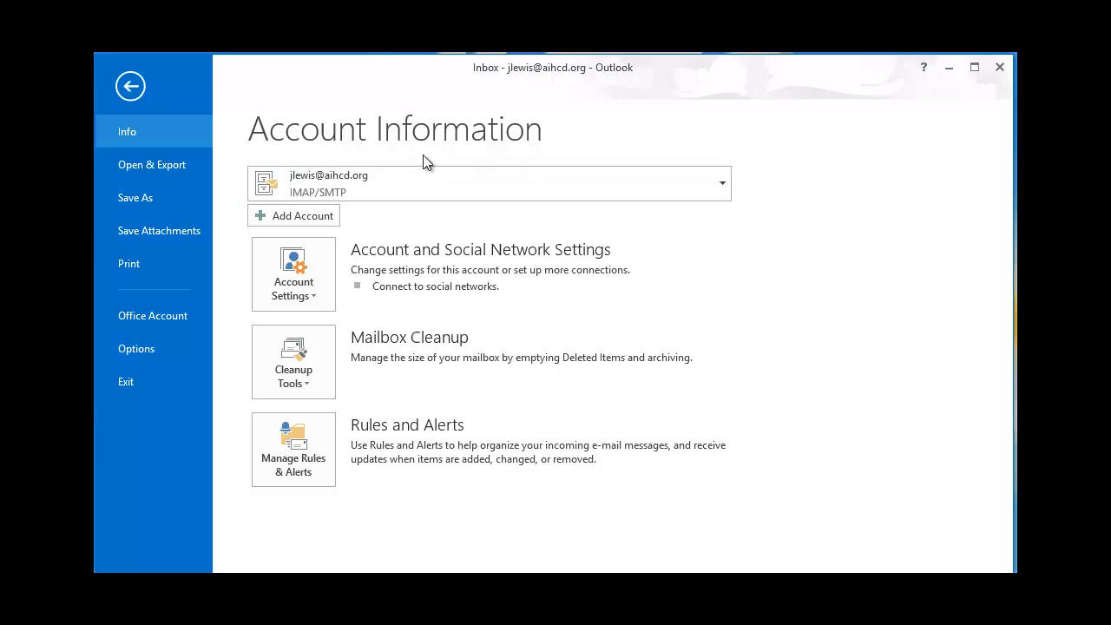
- Begin adding an account with 'Manual setup or additional server types' and move to the service choice
{"action": "left_click", "coordinate": [308, 219]}
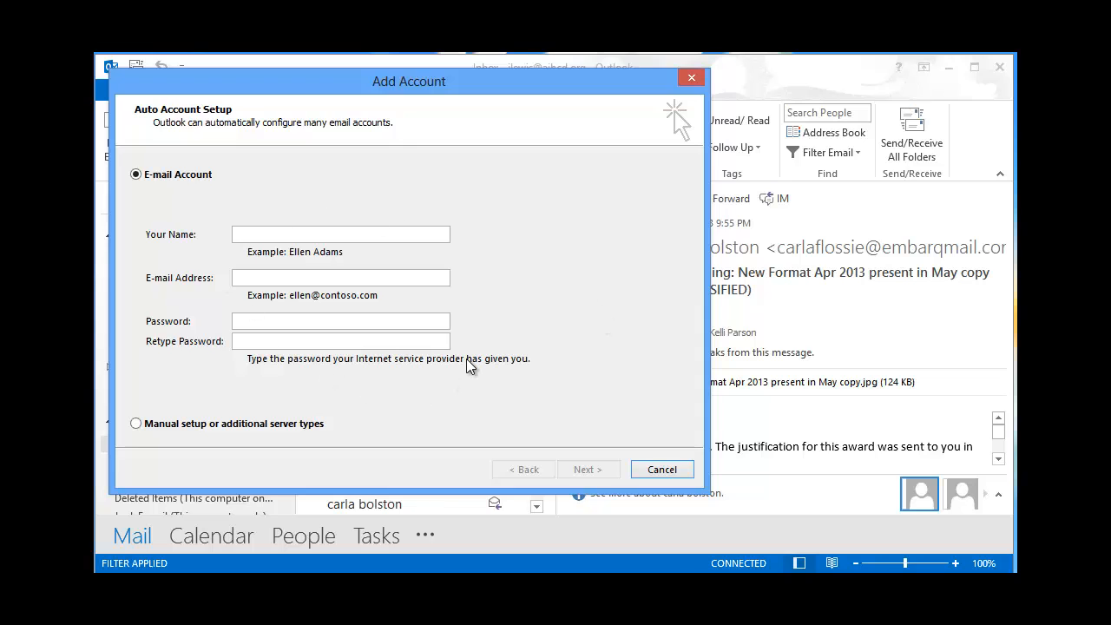
{"action": "left_click", "coordinate": [136, 425]}
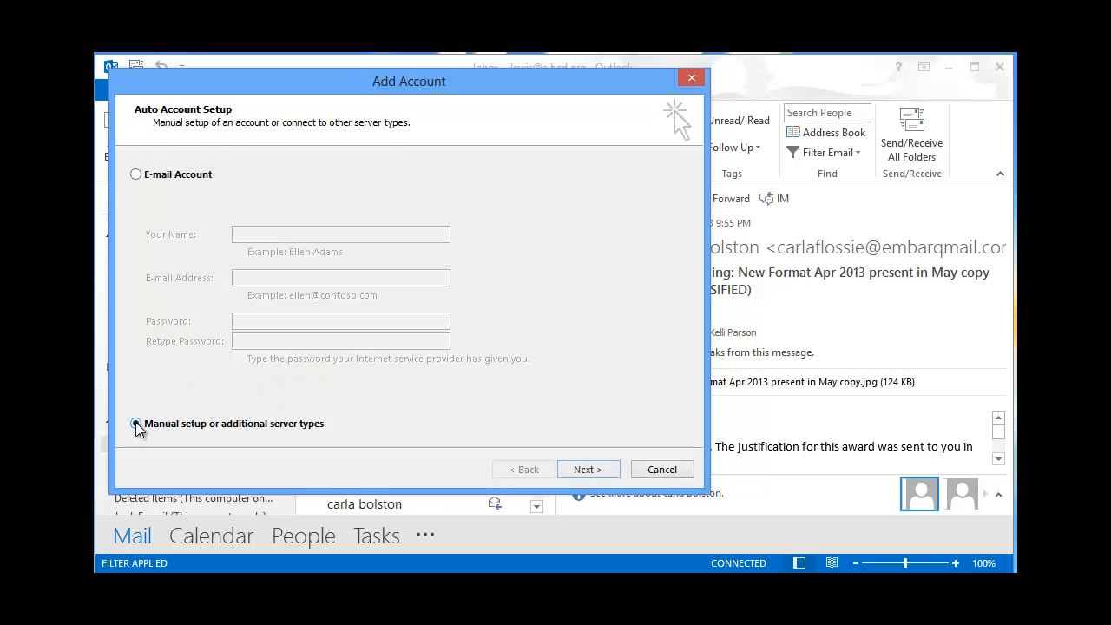
{"action": "left_click", "coordinate": [587, 470]}
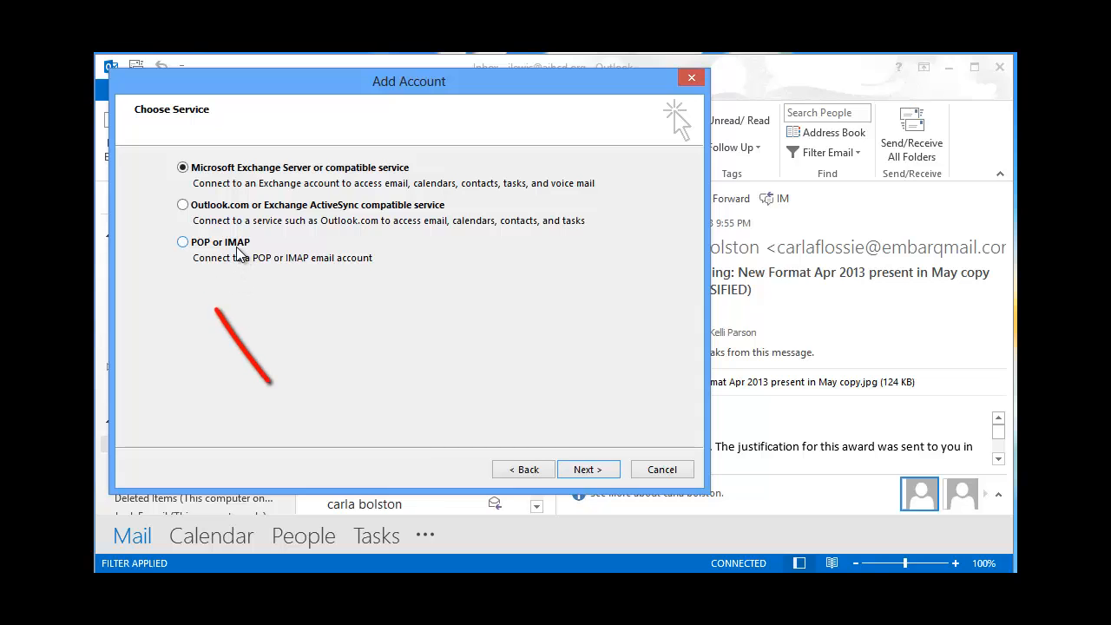
- Select POP or IMAP as the service and move on to its account settings form
{"action": "left_click", "coordinate": [182, 244]}
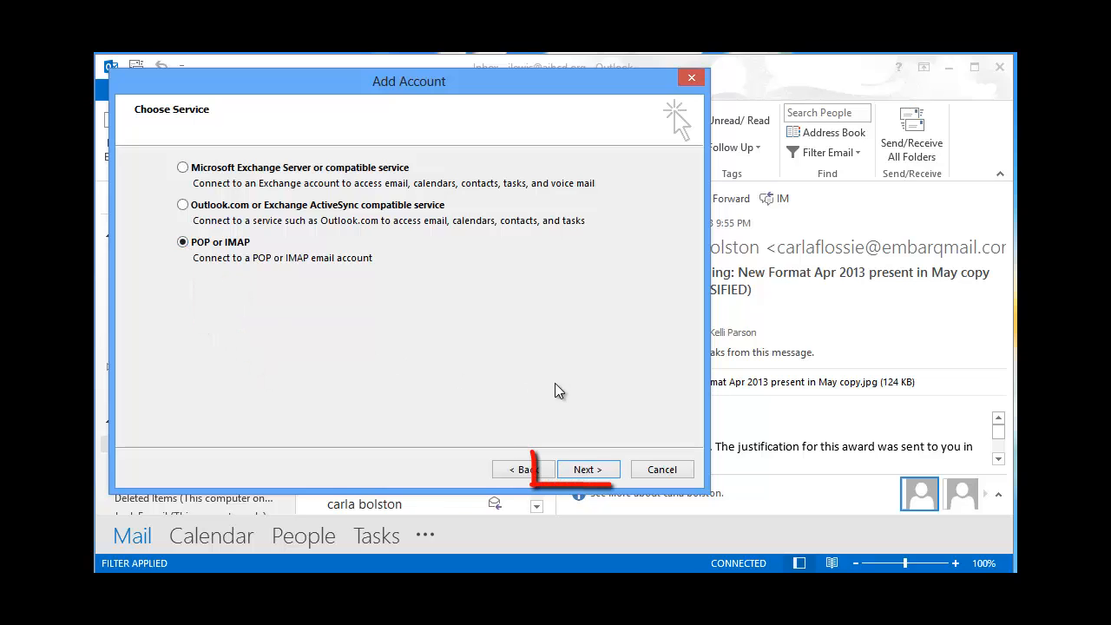
{"action": "left_click", "coordinate": [582, 469]}
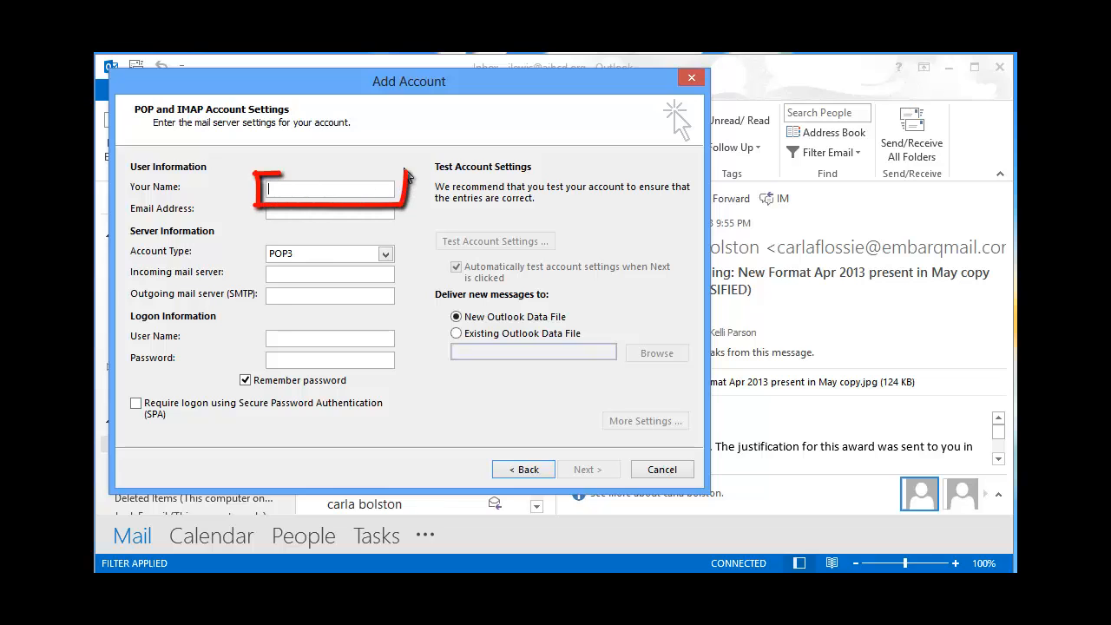
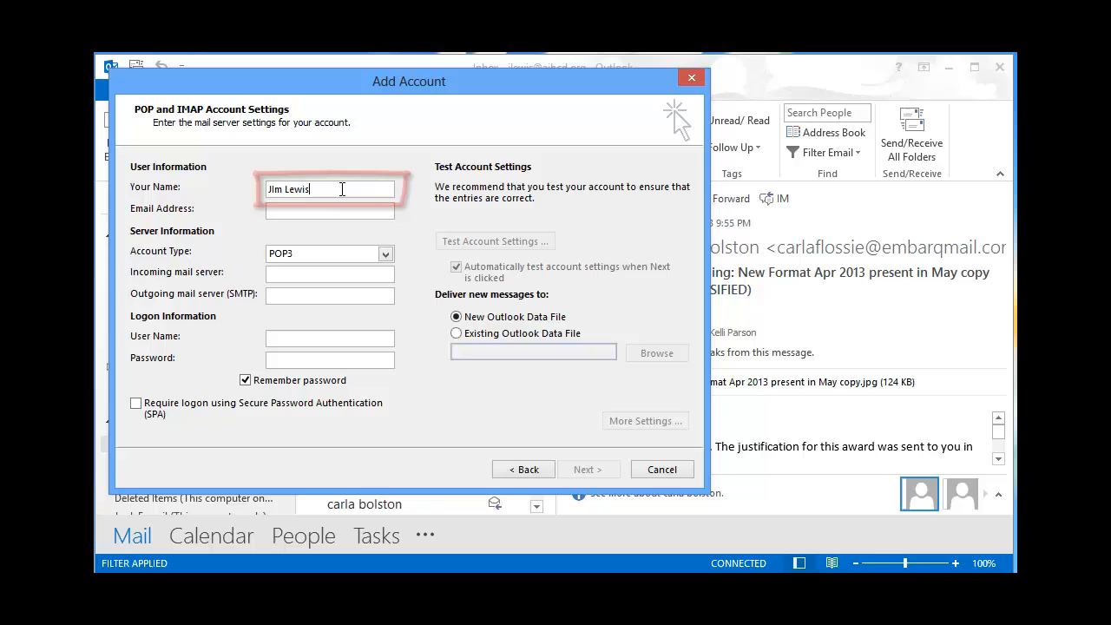
- Enter the account holder's full name in Your Name, correcting a typo, and fill in their e-mail address
{"action": "key", "text": "Tab"}
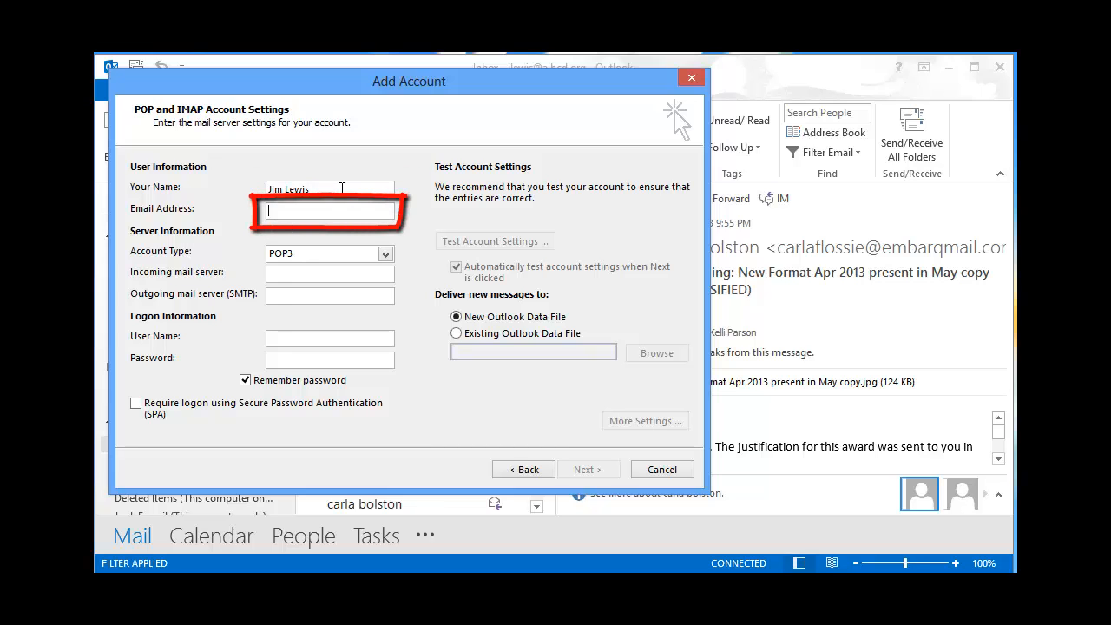
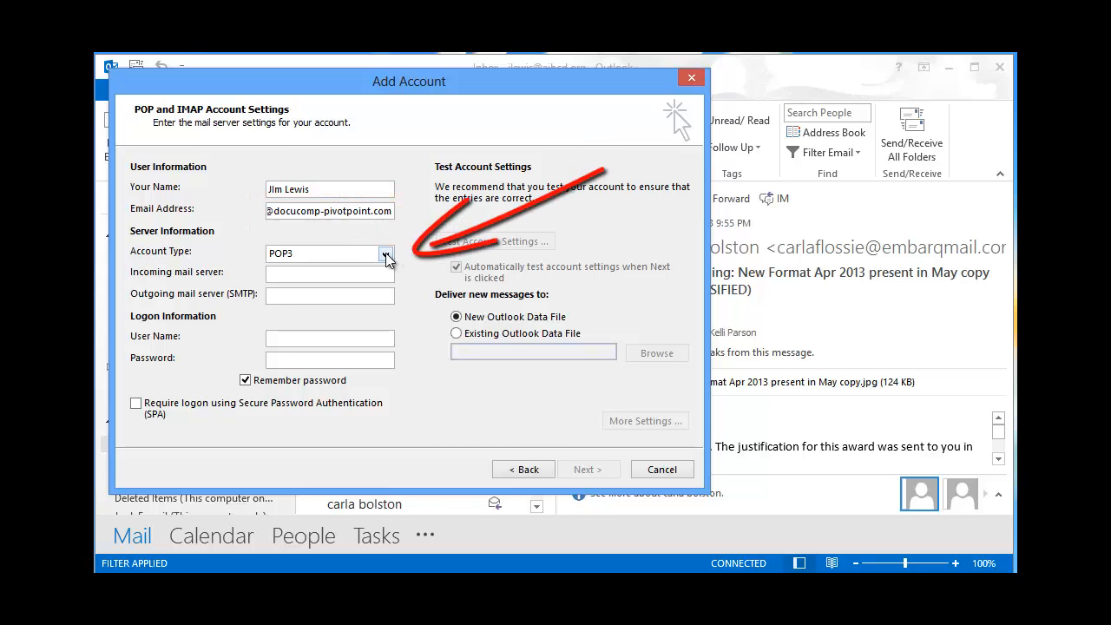
- Set account type IMAP, incoming server imap.docucomp-pivotpoint.com, outgoing server smtp.docucomp-pivotpoint.com
{"action": "left_click", "coordinate": [386, 253]}
{"action": "left_click", "coordinate": [333, 278]}
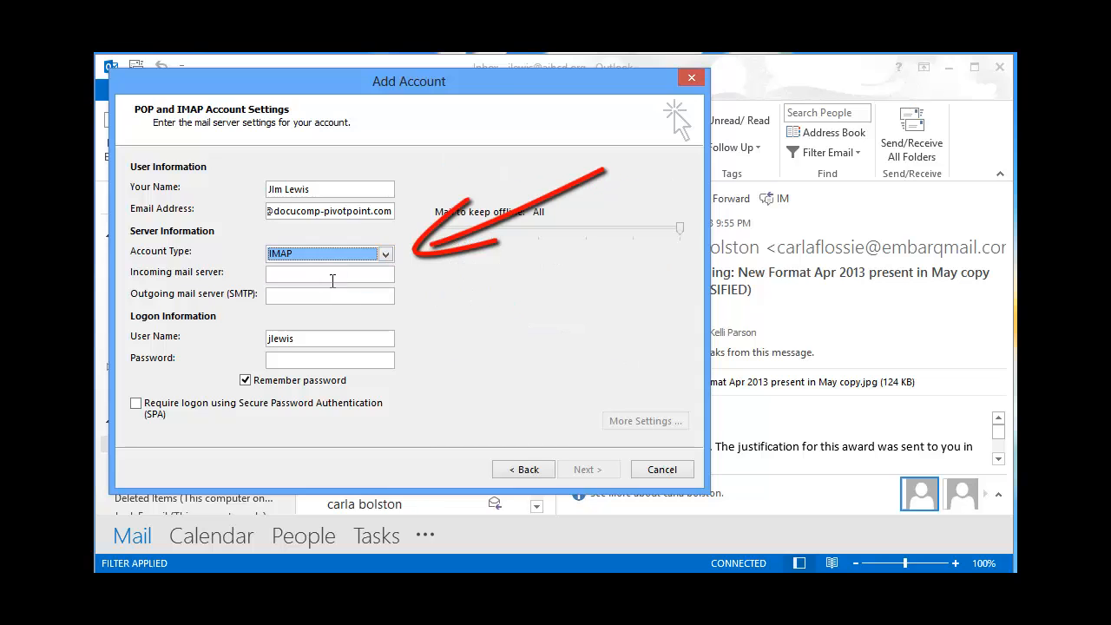
{"action": "left_click", "coordinate": [332, 276]}
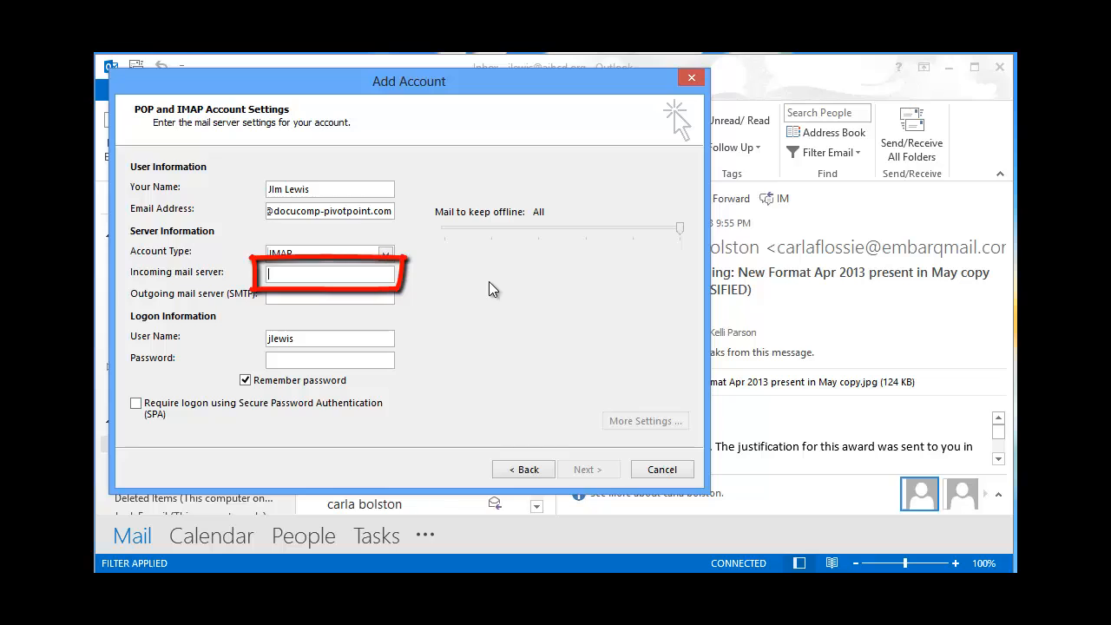
{"action": "type", "text": "imap"}
{"action": "type", "text": "."}
{"action": "type", "text": "docu"}
{"action": "type", "text": "comp"}
{"action": "type", "text": "-"}
{"action": "type", "text": "pivot"}
{"action": "type", "text": "point."}
{"action": "type", "text": "com"}
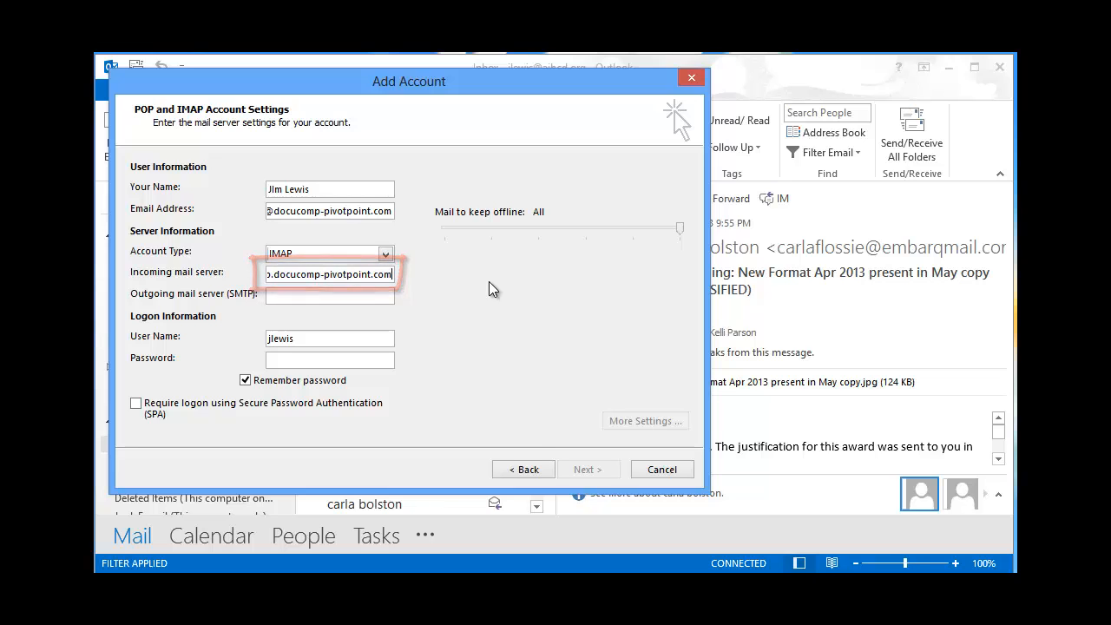
{"action": "left_click", "coordinate": [329, 292]}
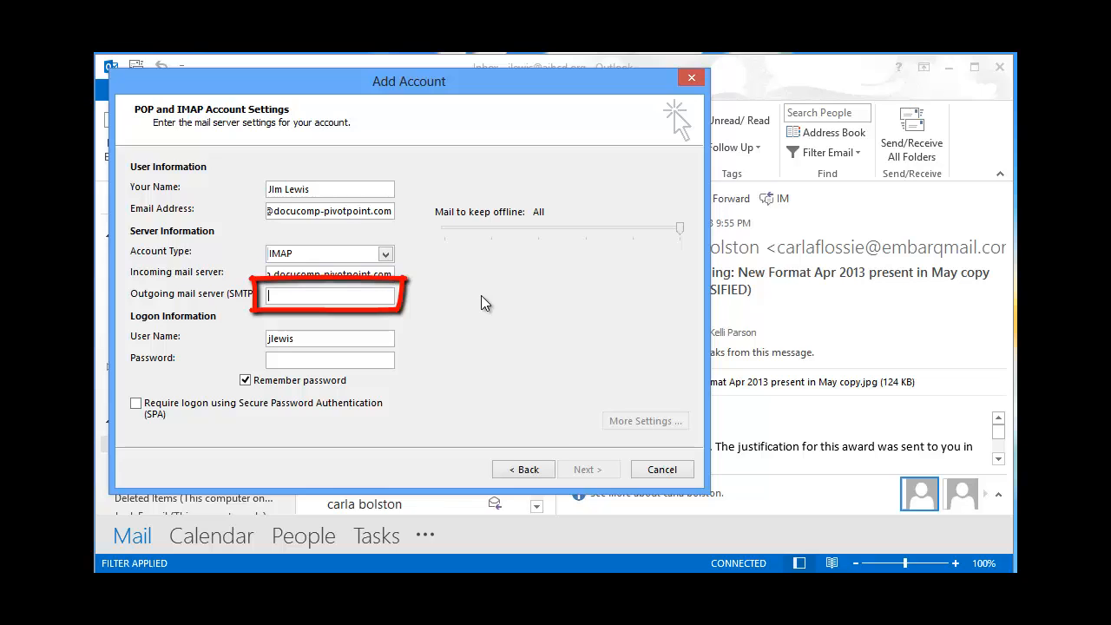
{"action": "type", "text": "smtp"}
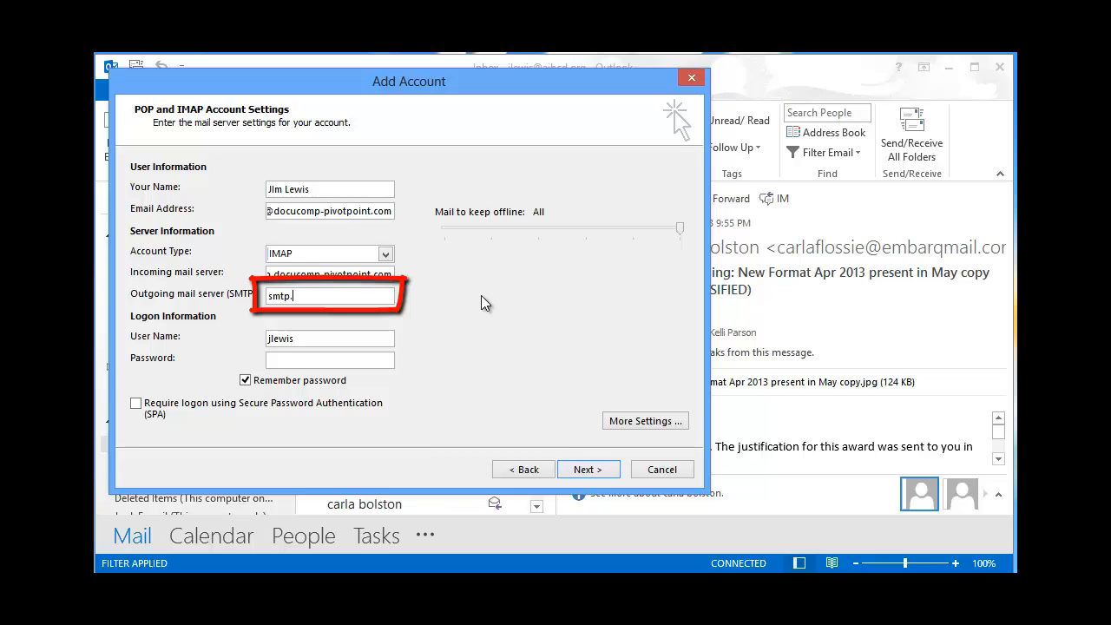
{"action": "type", "text": ".docucomp-pivotpoint.com"}
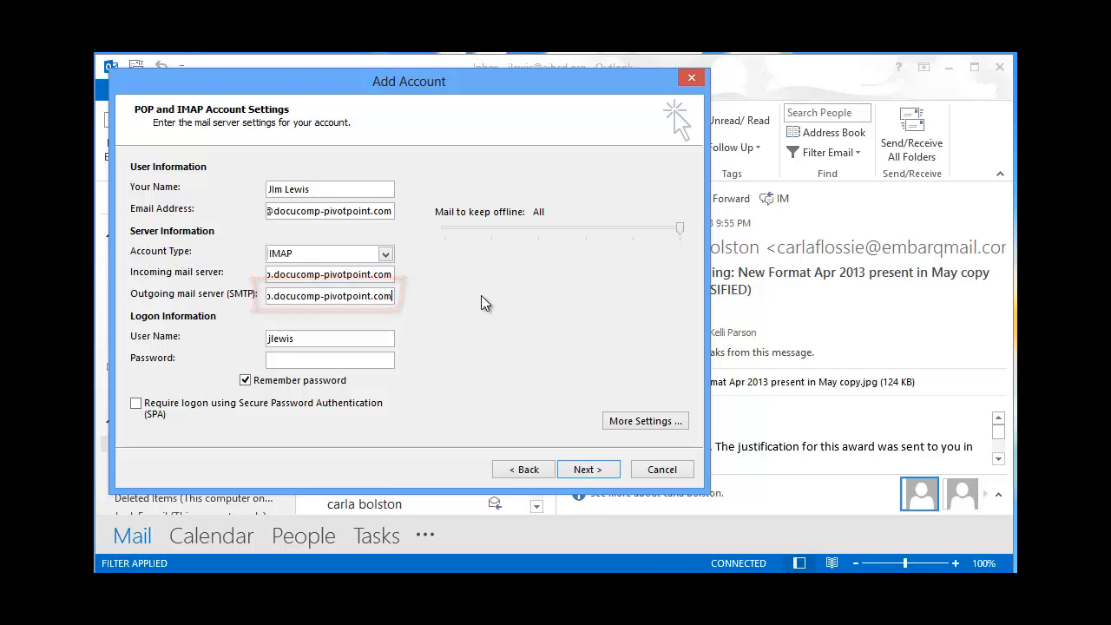
{"action": "left_click", "coordinate": [365, 339]}
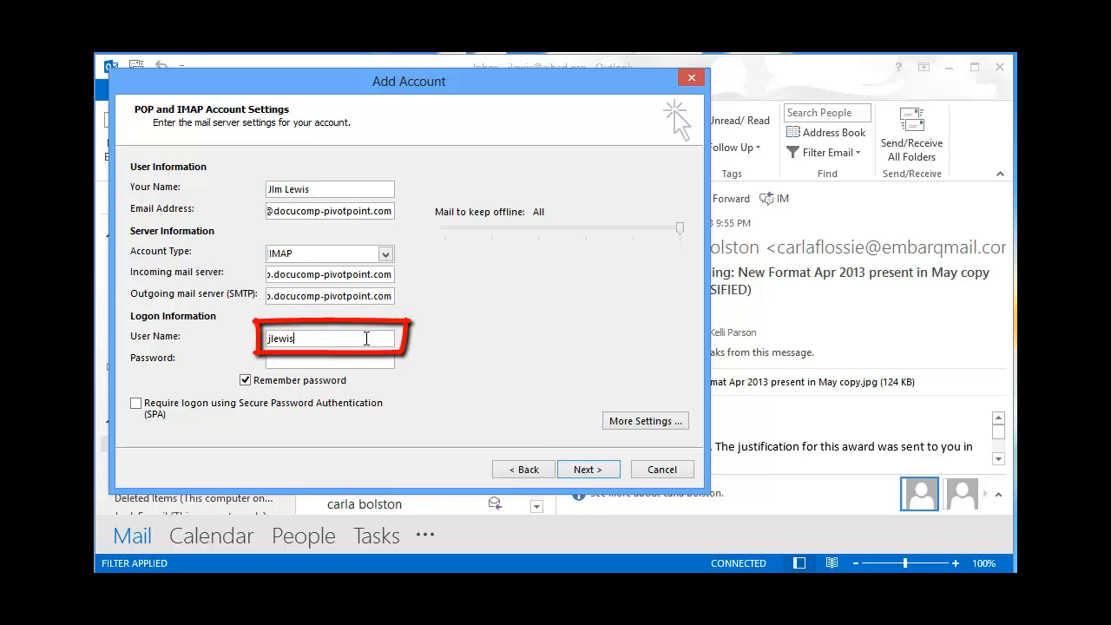
{"action": "type", "text": "@docucomp-pivotpoint.com"}
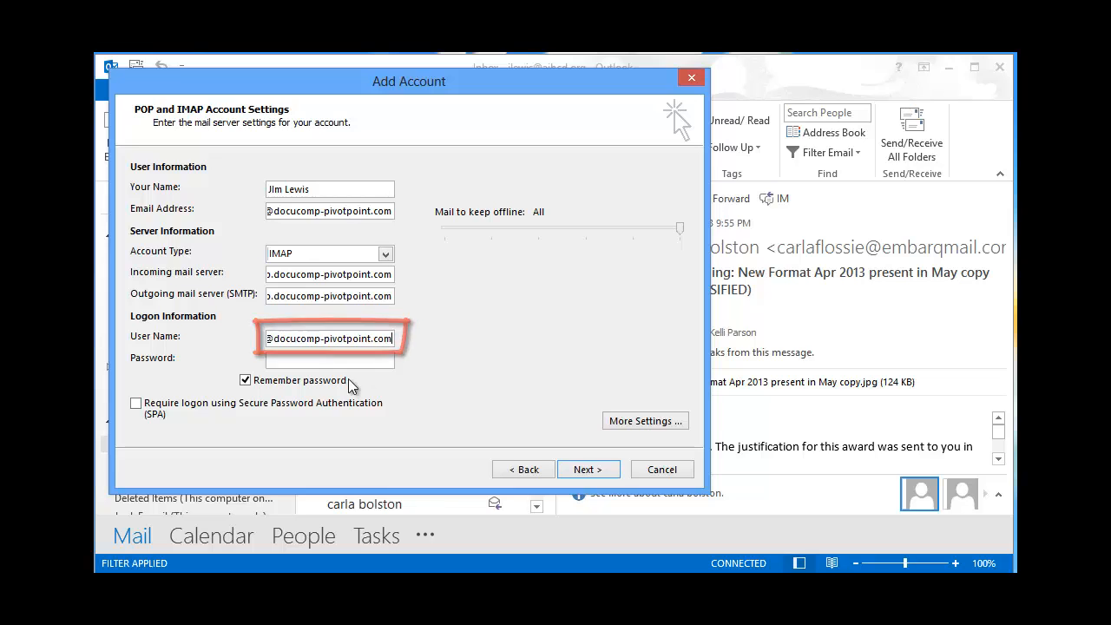
{"action": "left_click", "coordinate": [352, 361]}
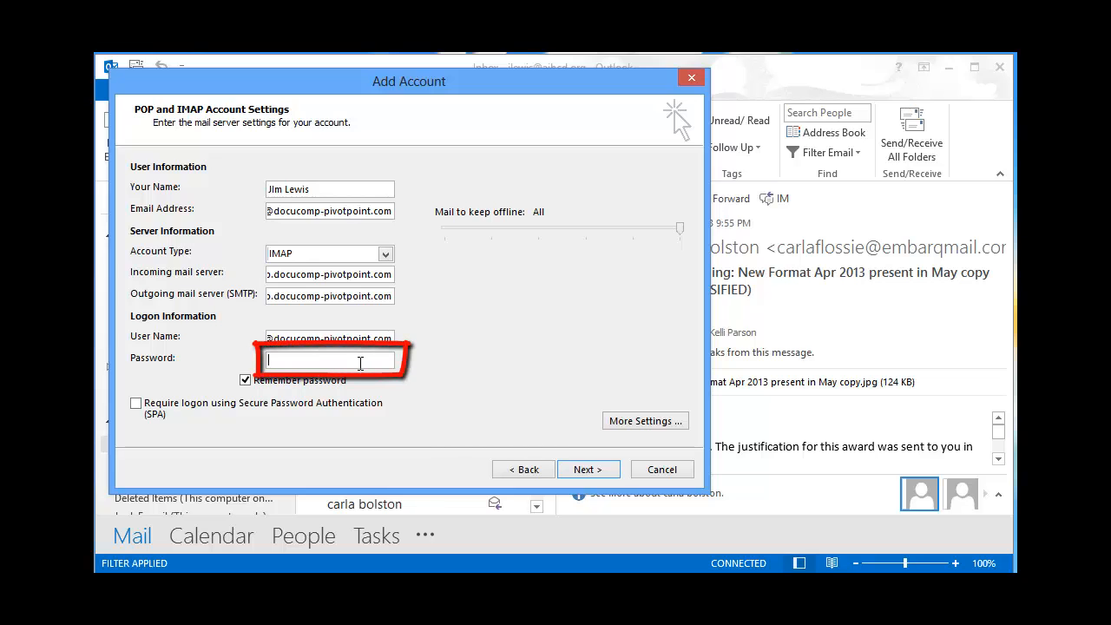
{"action": "type", "text": "******"}
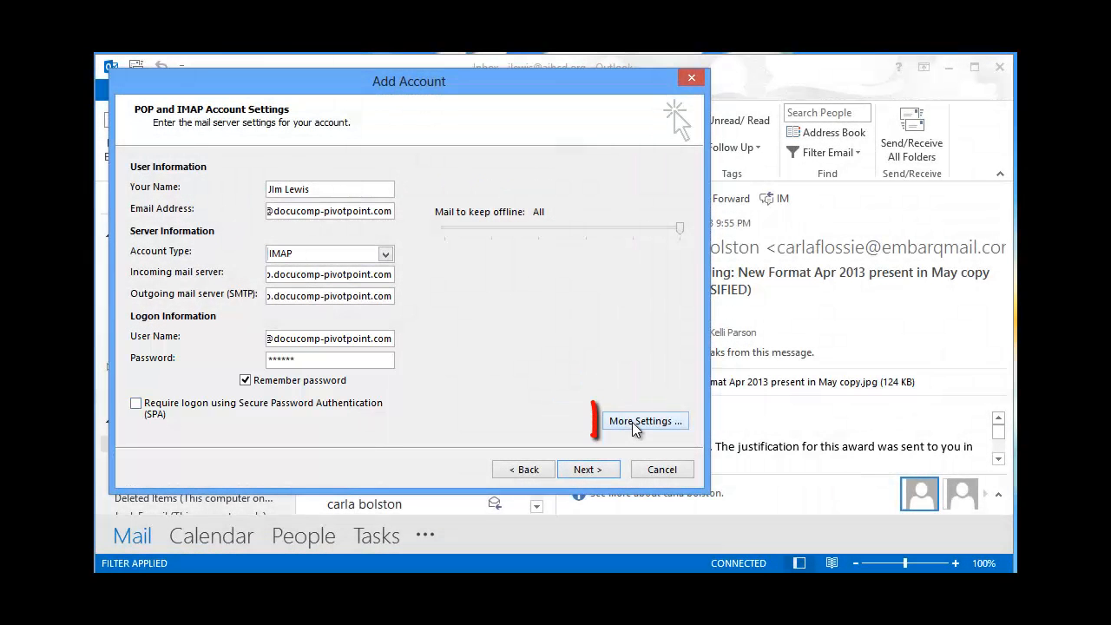
- In More Settings, require outgoing SMTP authentication and check the Advanced ports (IMAP 143, SMTP 25)
{"action": "left_click", "coordinate": [632, 421]}
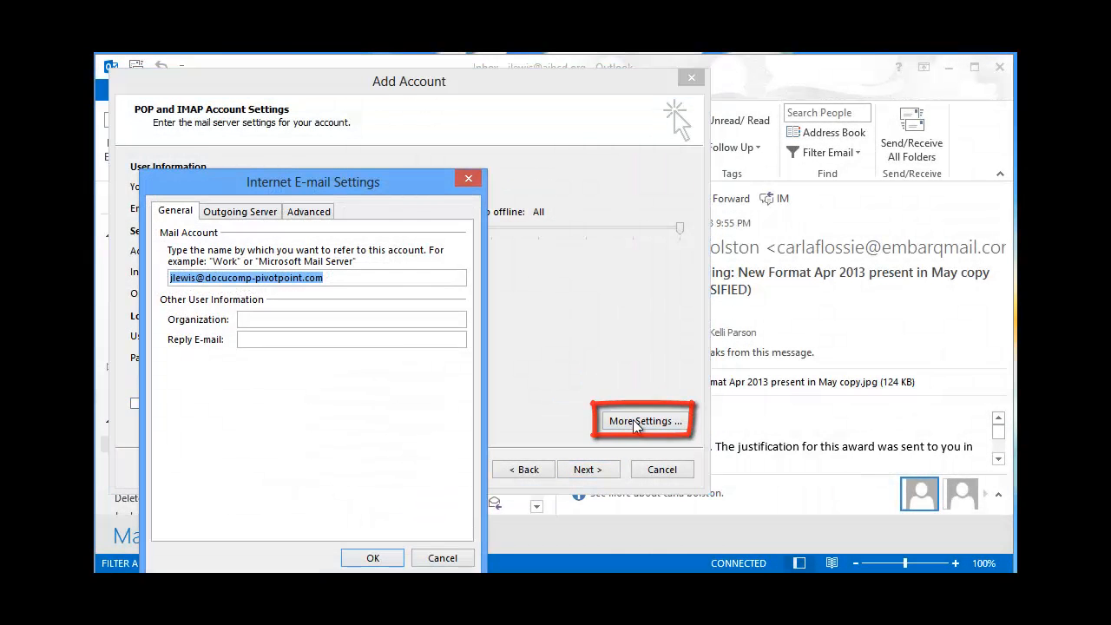
{"action": "left_click", "coordinate": [242, 214]}
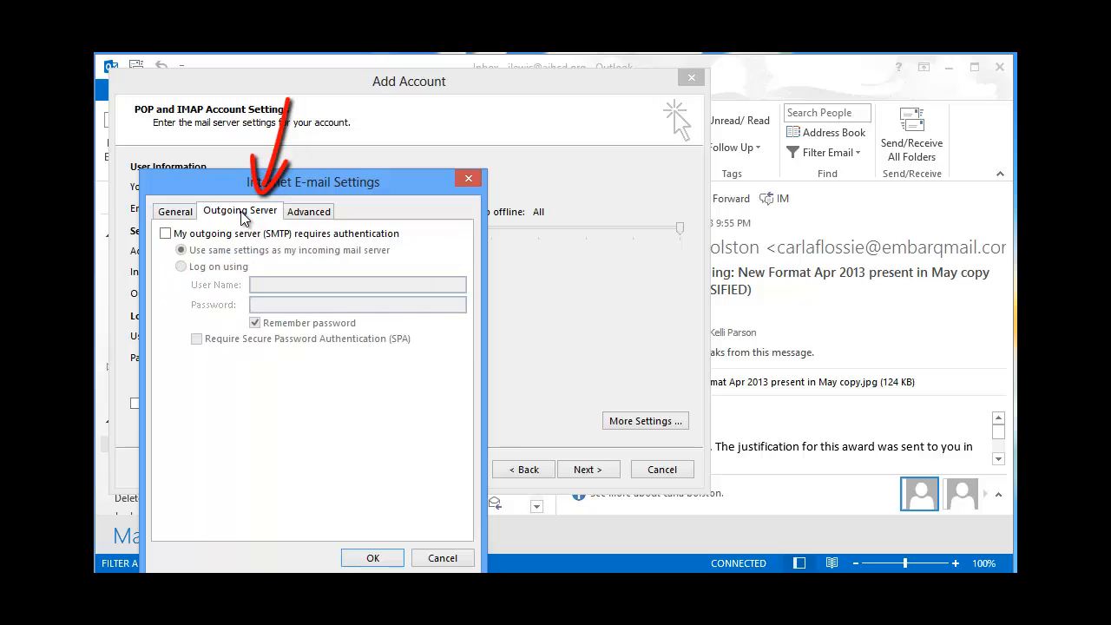
{"action": "left_click", "coordinate": [164, 234]}
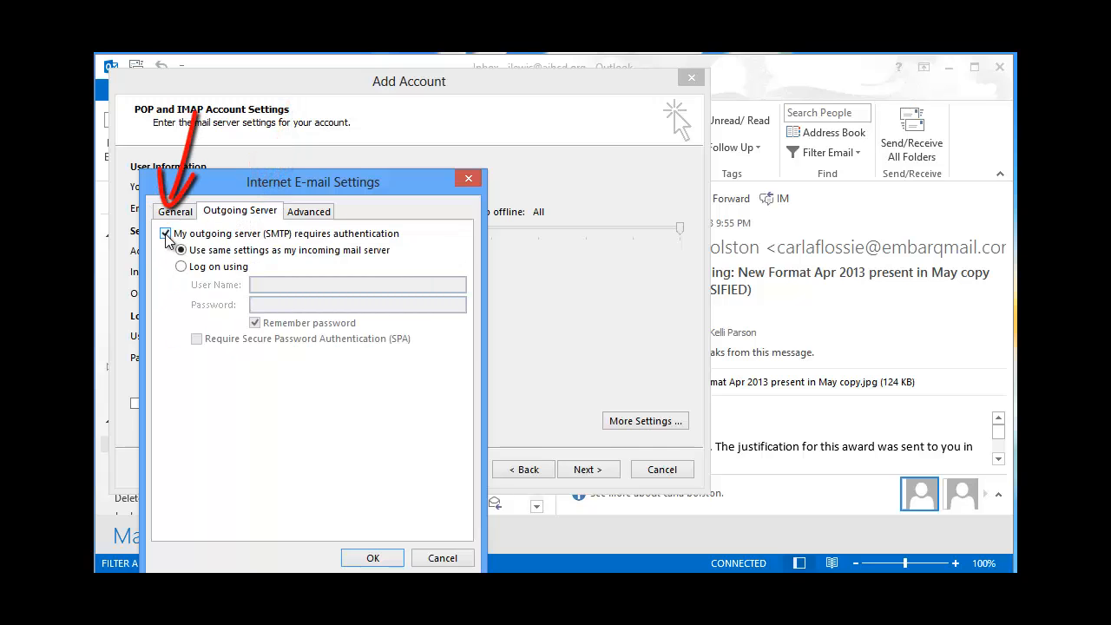
{"action": "left_click", "coordinate": [309, 212]}
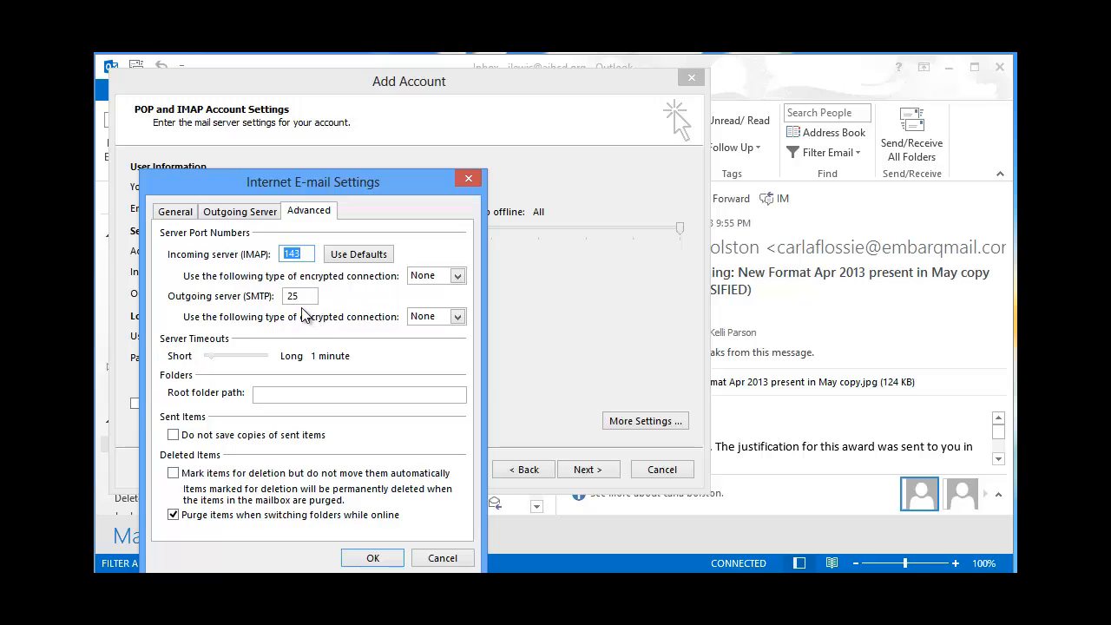
- Accept the extra settings and run Test Account Settings until both tests pass
{"action": "left_click", "coordinate": [373, 558]}
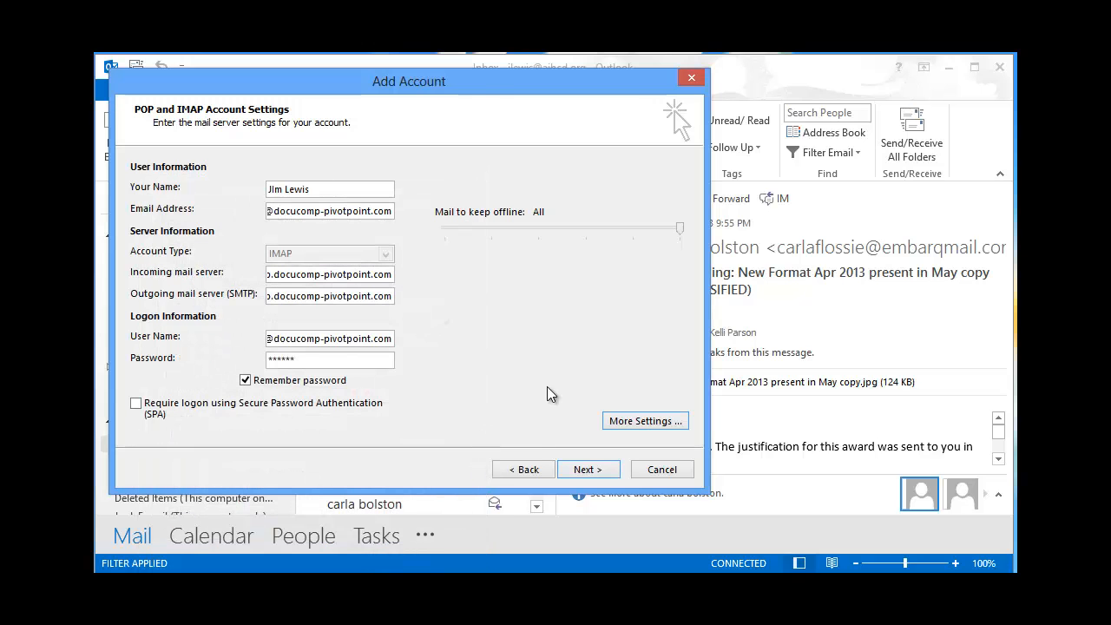
{"action": "left_click", "coordinate": [585, 470]}
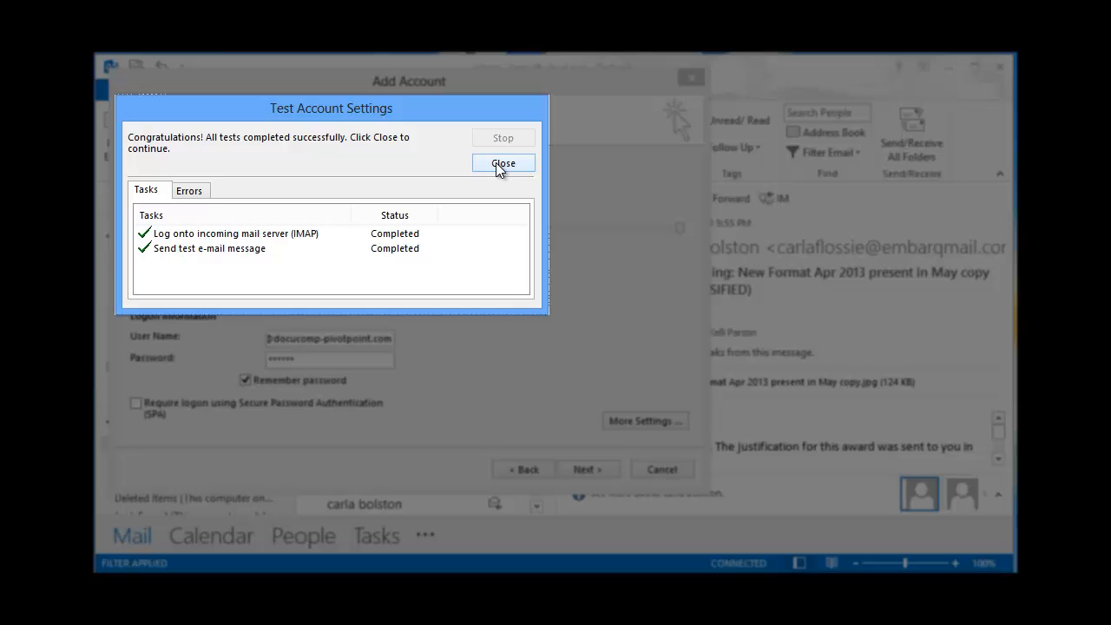
{"action": "left_click", "coordinate": [503, 164]}
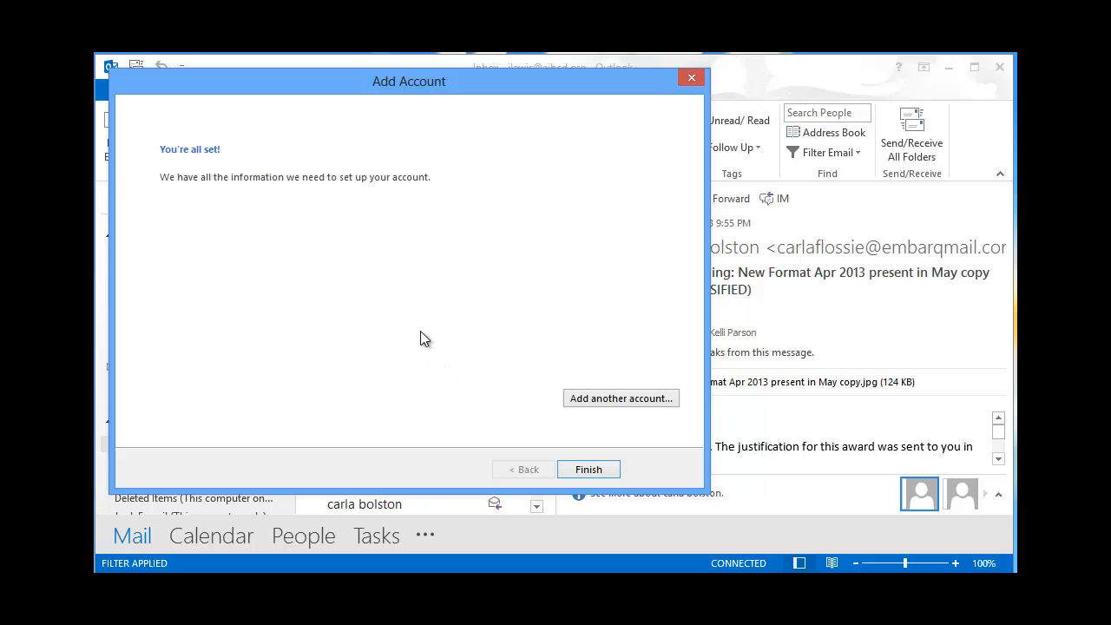
- Finish the Add Account wizard to return to the new IMAP account's Inbox
{"action": "left_click", "coordinate": [587, 469]}
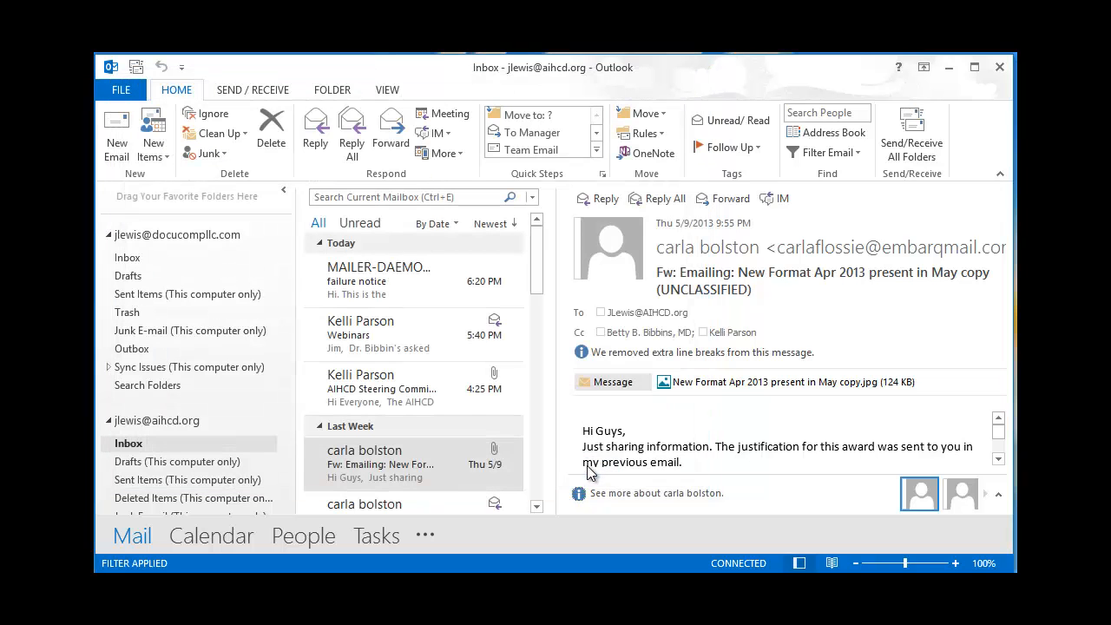